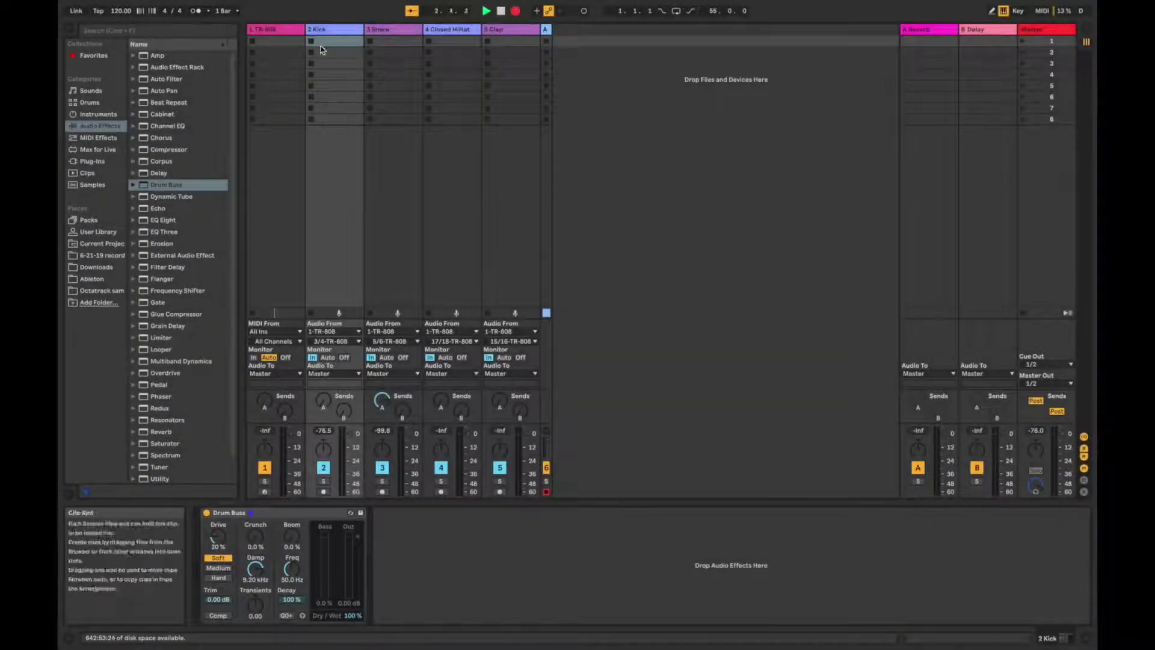
Bring up the TR-808 drum machine window from the first track and focus it
left_click(280, 30)
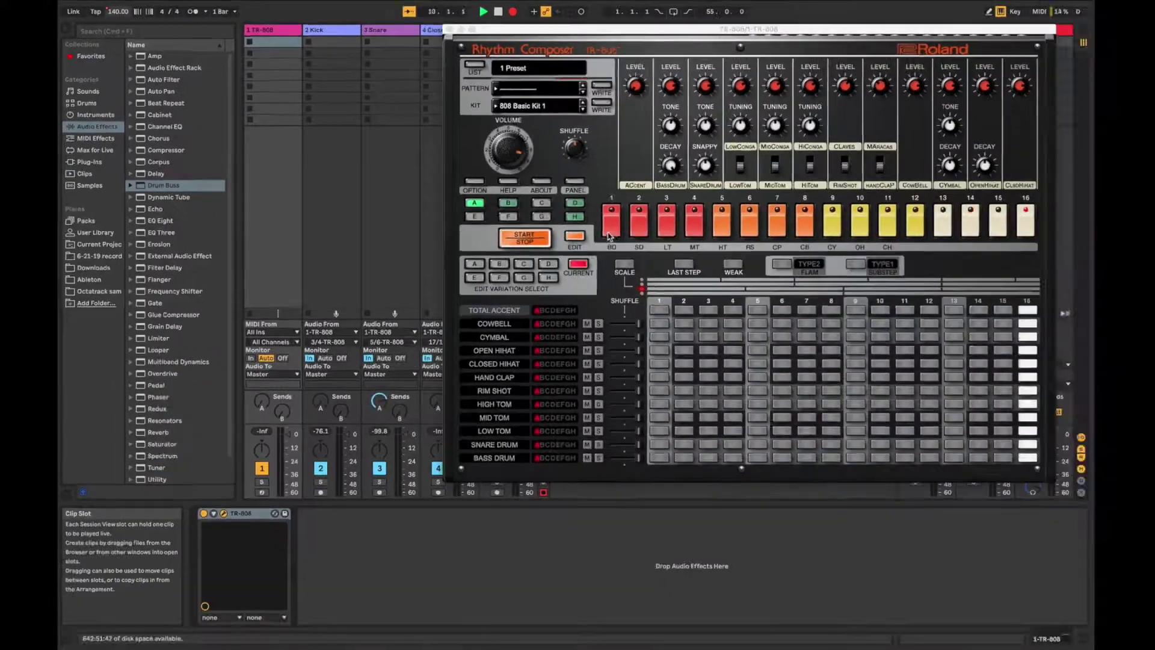
left_click(610, 236)
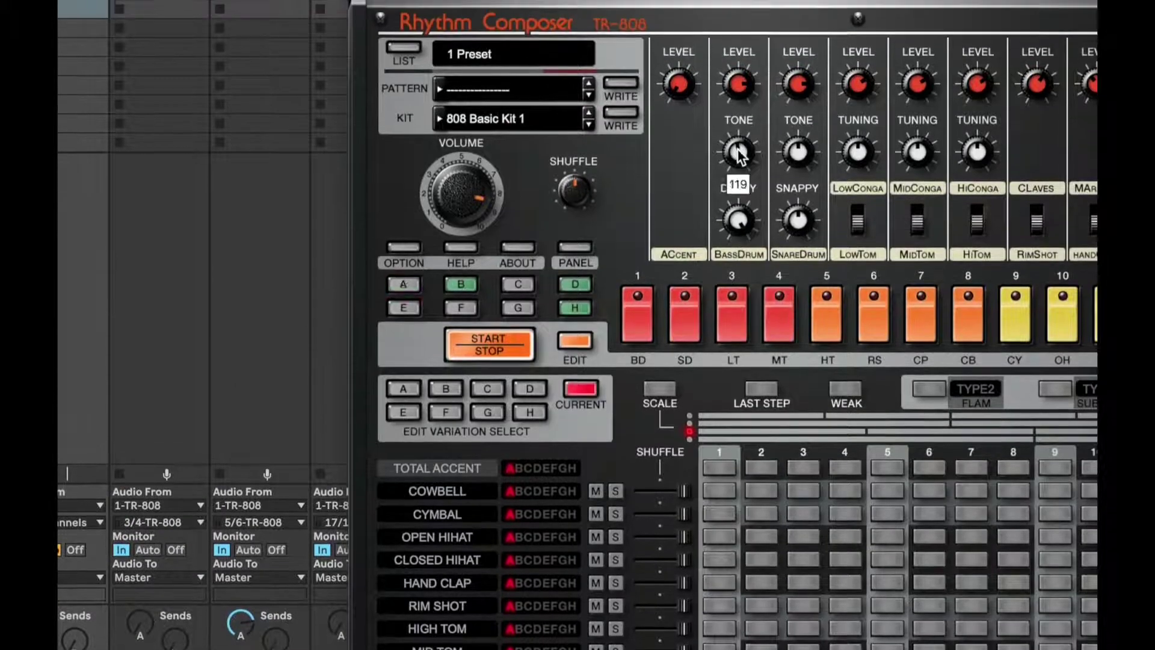
Lower the Bass Drum Tone and shorten its Decay for a darker, tighter kick
left_click_drag(739, 155, 742, 183)
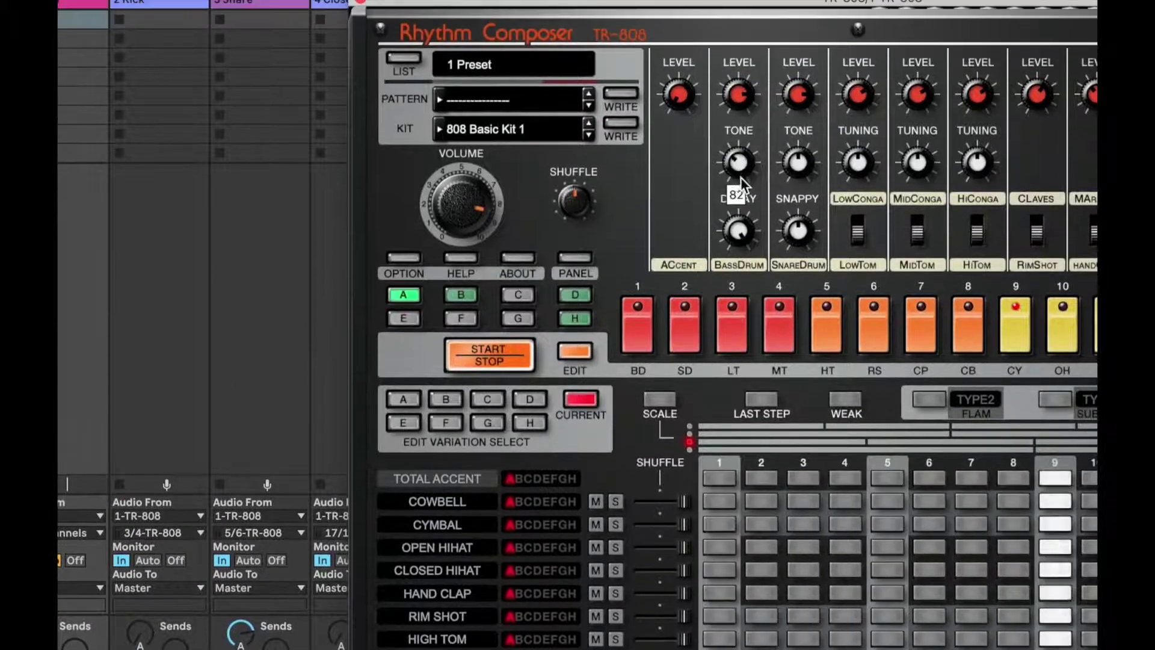
left_click_drag(745, 241, 745, 255)
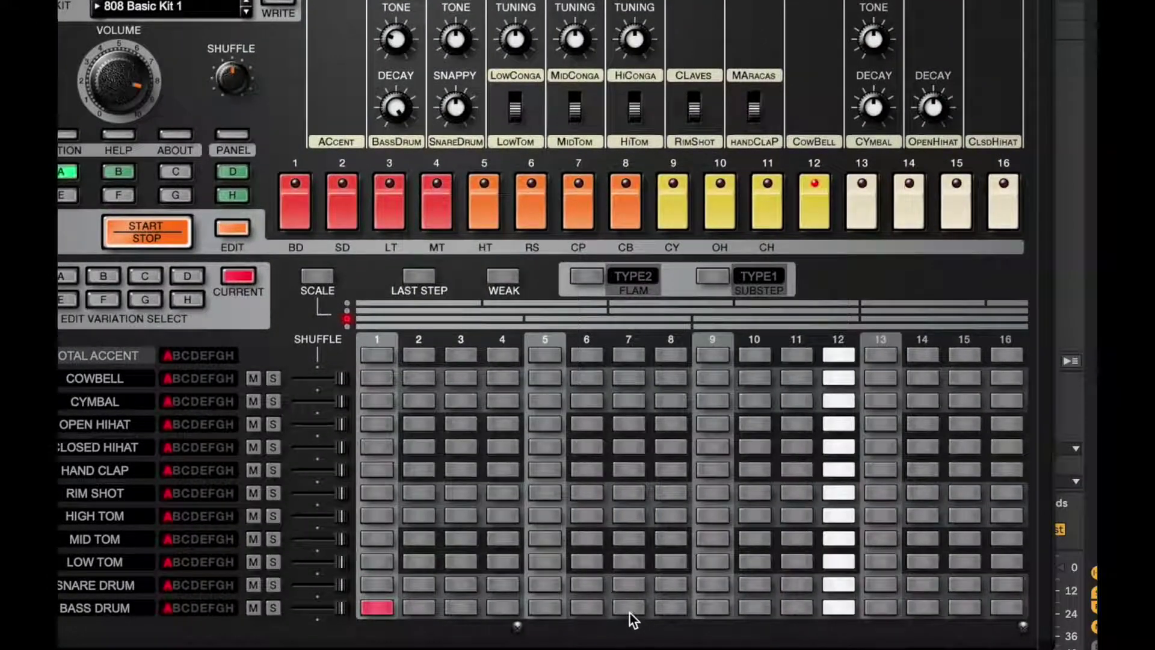
Add kicks on steps 7 and 13 alongside step 1 in the TR-808 grid
left_click(628, 608)
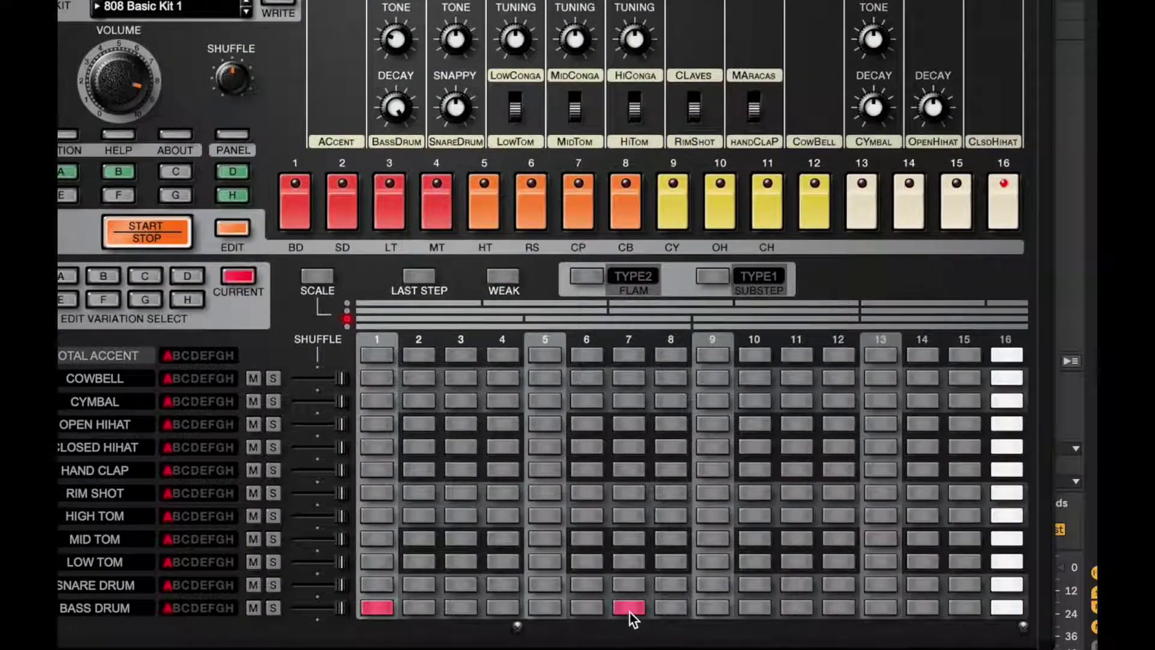
left_click(884, 610)
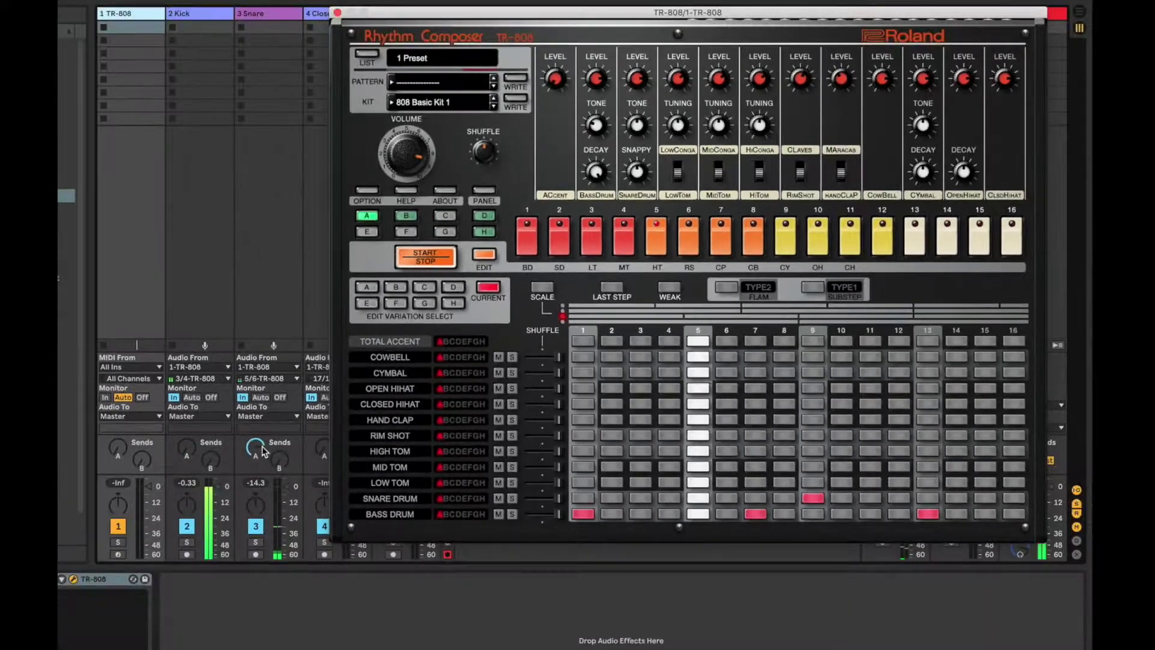
left_click(262, 451)
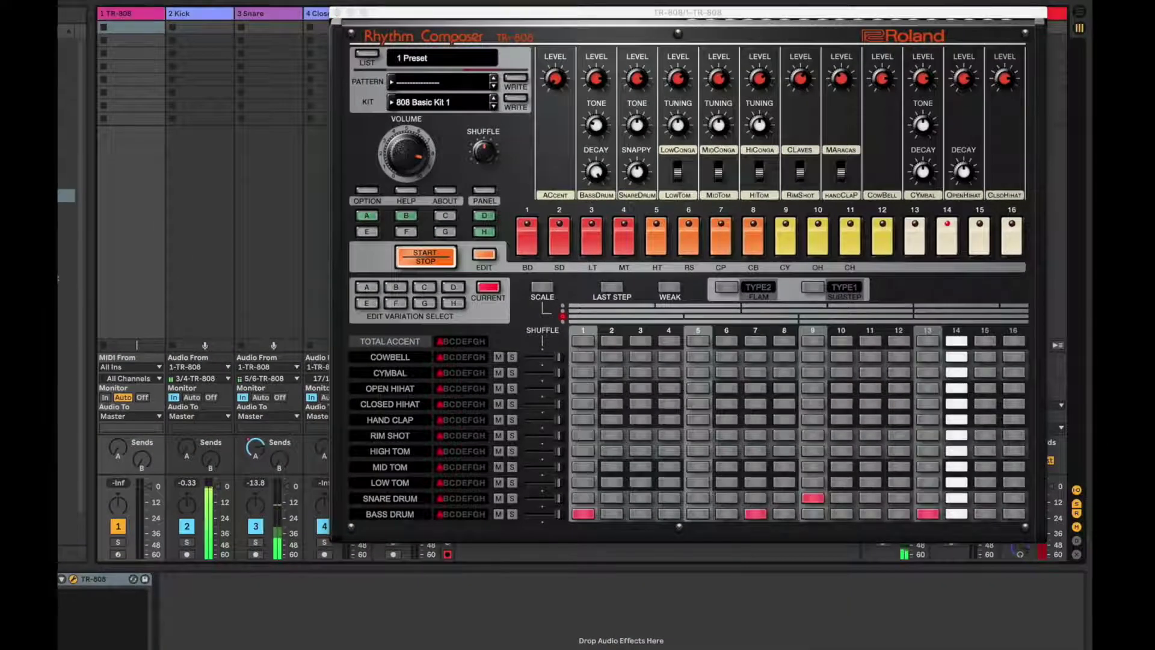
Place closed hi-hats on steps 1, 3, 5, 7, 9, 11 and 13 of the pattern
left_click(755, 514)
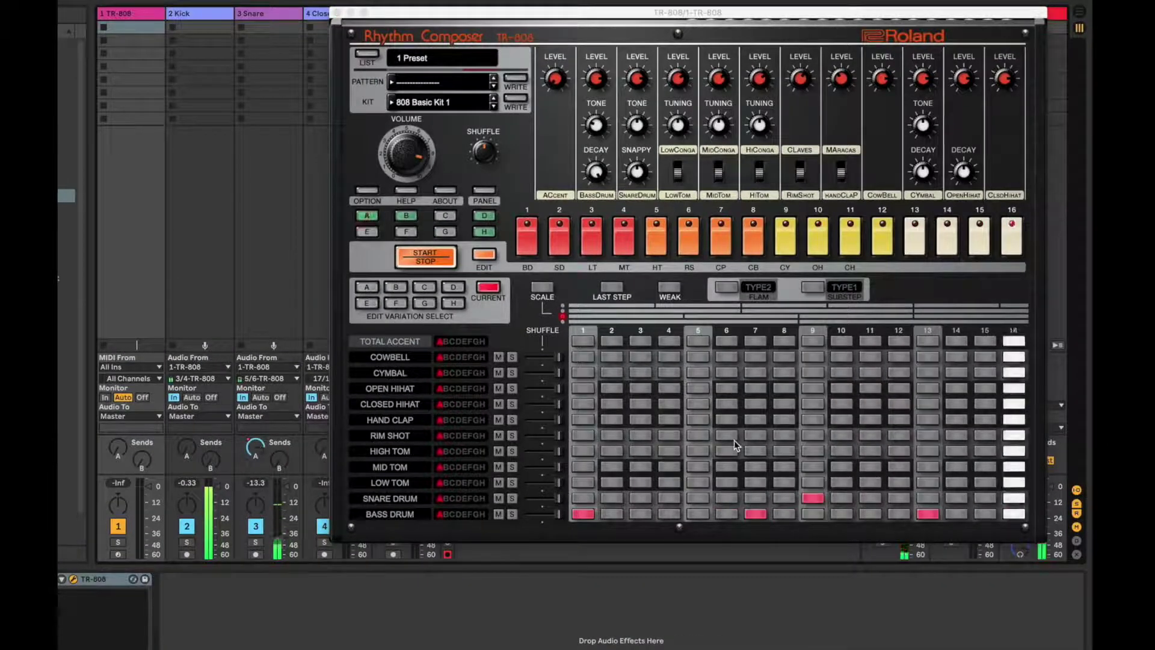
left_click(584, 403)
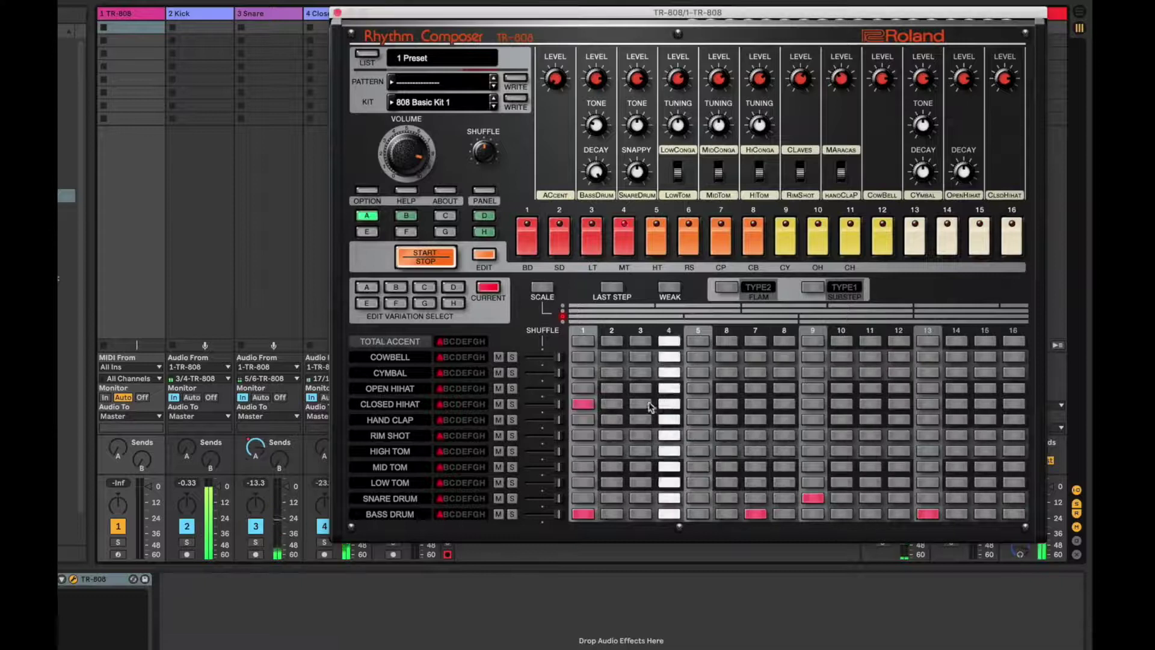
left_click(638, 404)
left_click(698, 403)
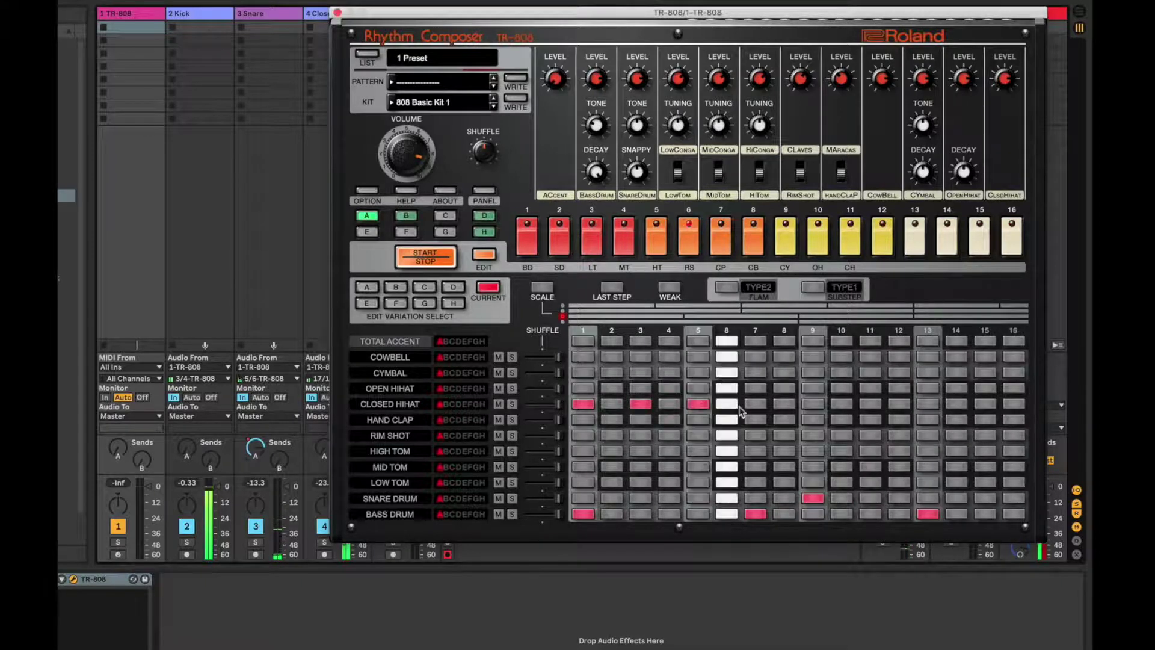
left_click(755, 404)
left_click(813, 405)
left_click(869, 404)
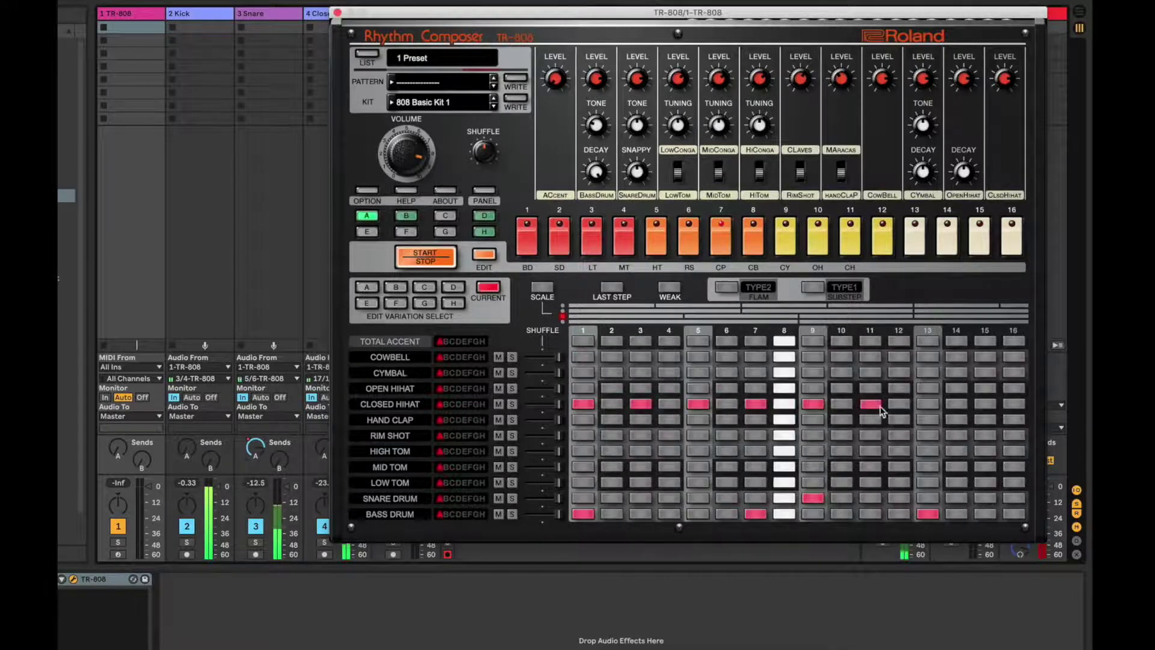
left_click(926, 404)
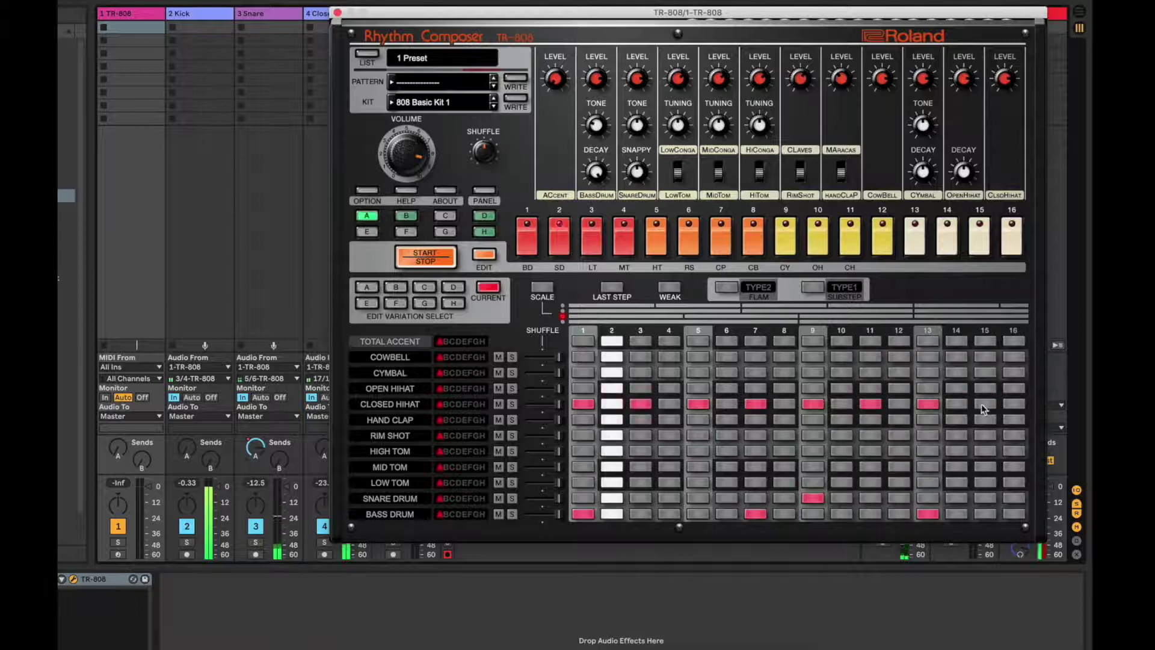
left_click(813, 287)
Add TYPE1 substep hi-hat rolls on steps 10 and 12, then return to single hits
left_click(840, 404)
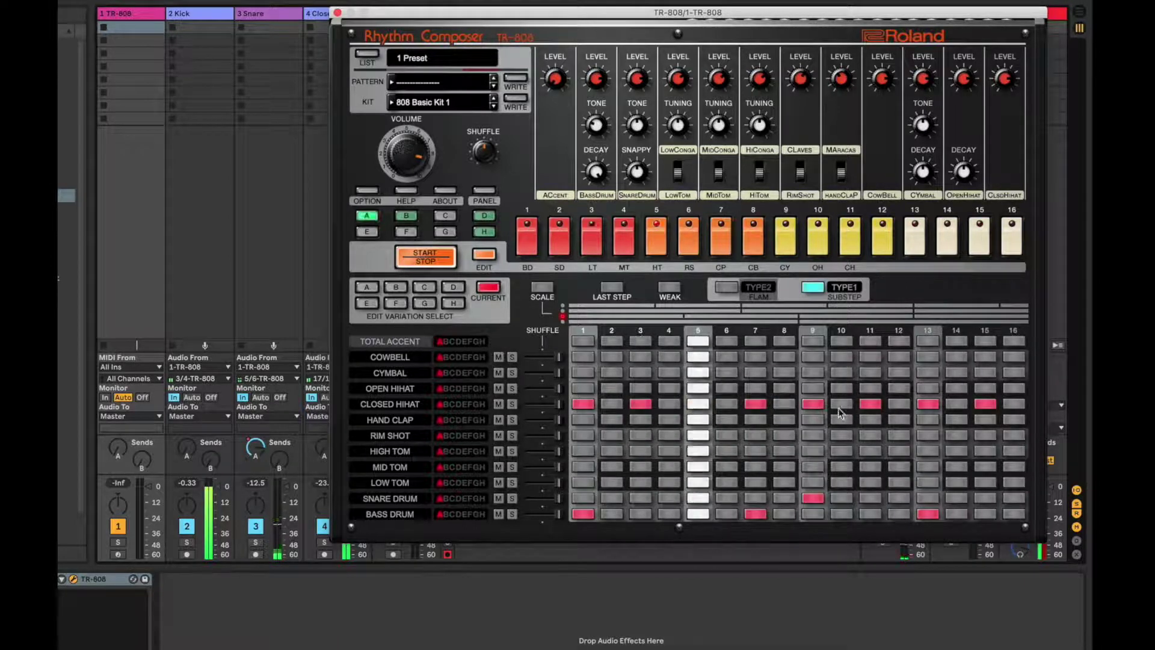
left_click(900, 405)
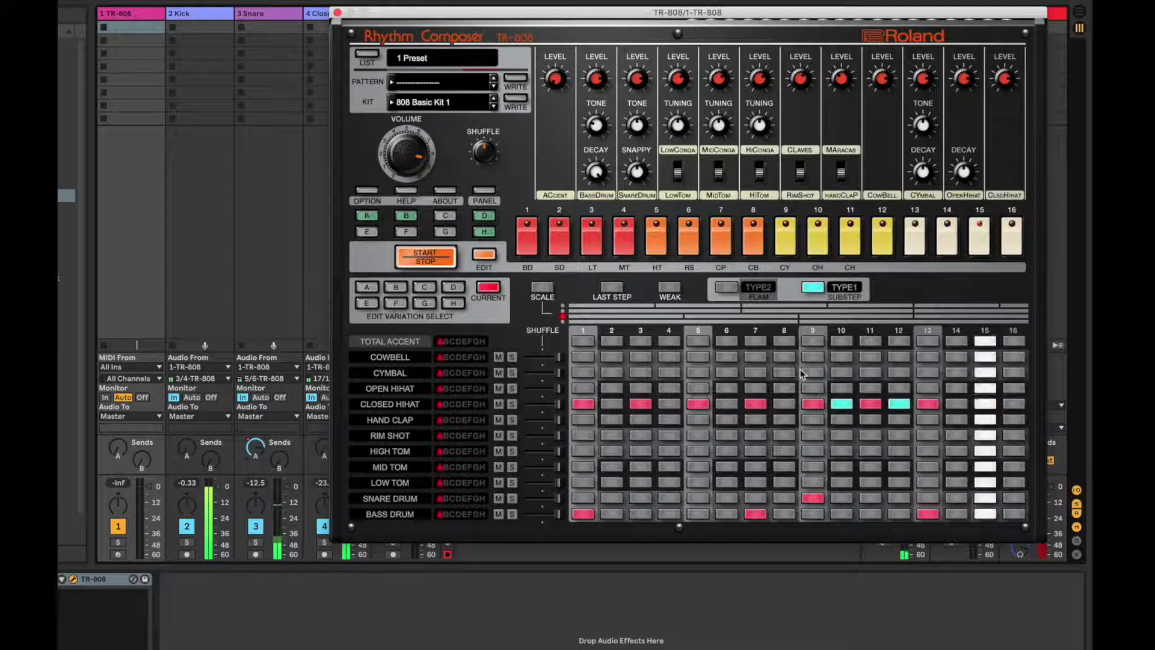
left_click(813, 288)
Add a hand clap on step 9 with its level raised to about 83, plus a hi-hat on step 14
left_click(817, 420)
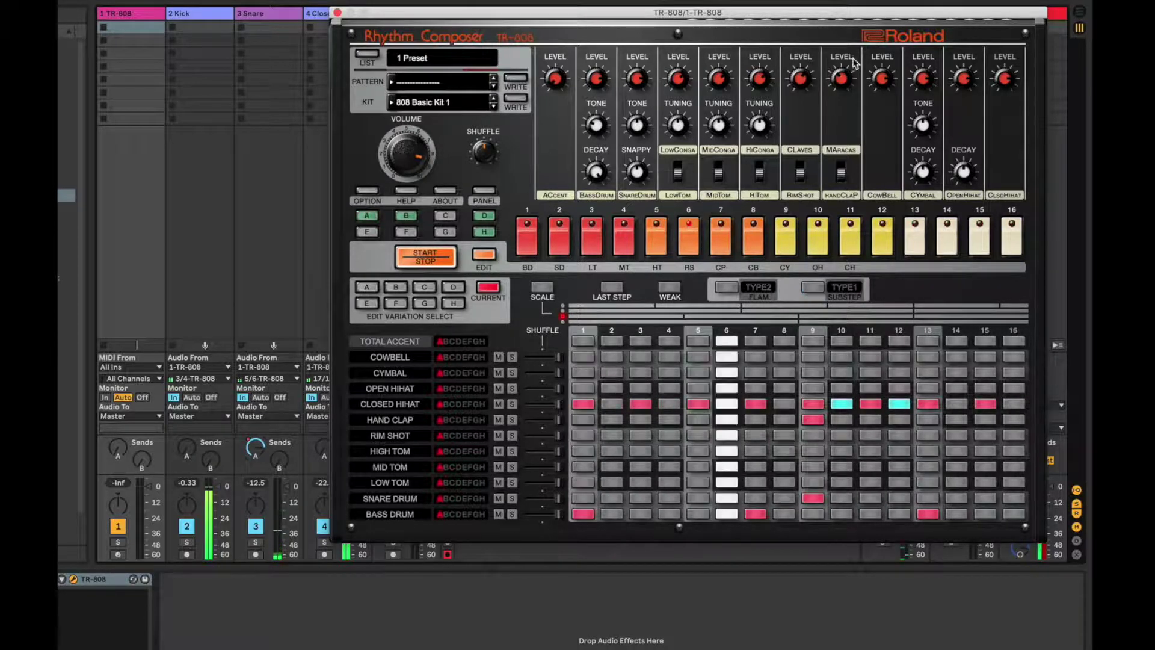
left_click_drag(841, 78, 844, 84)
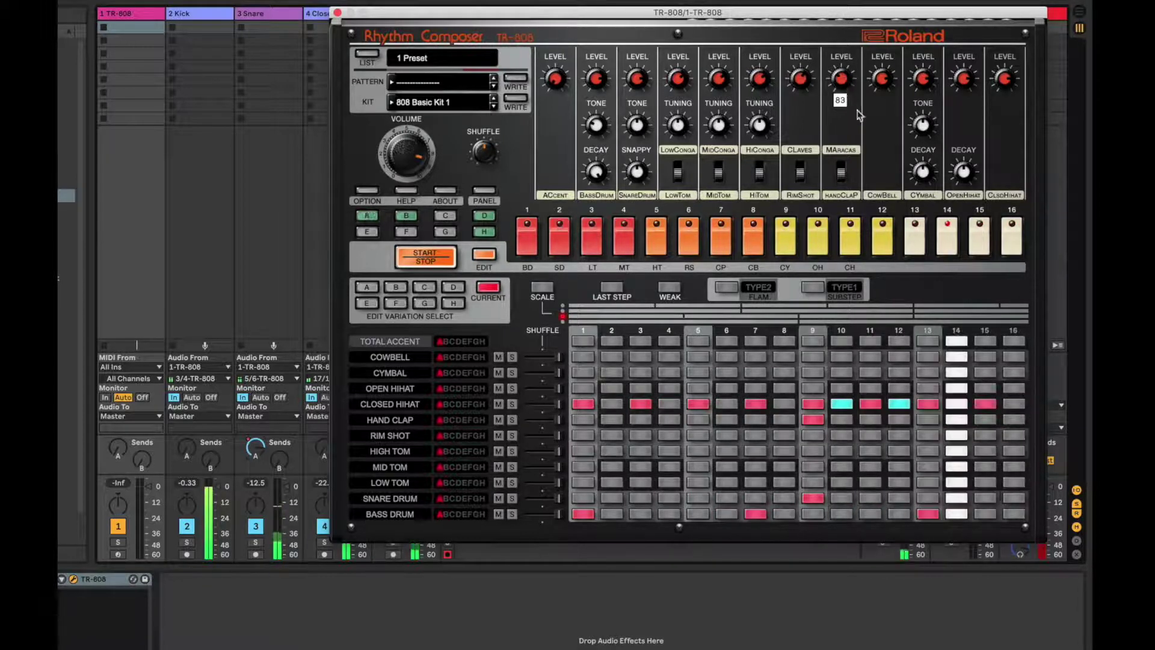
left_click(958, 405)
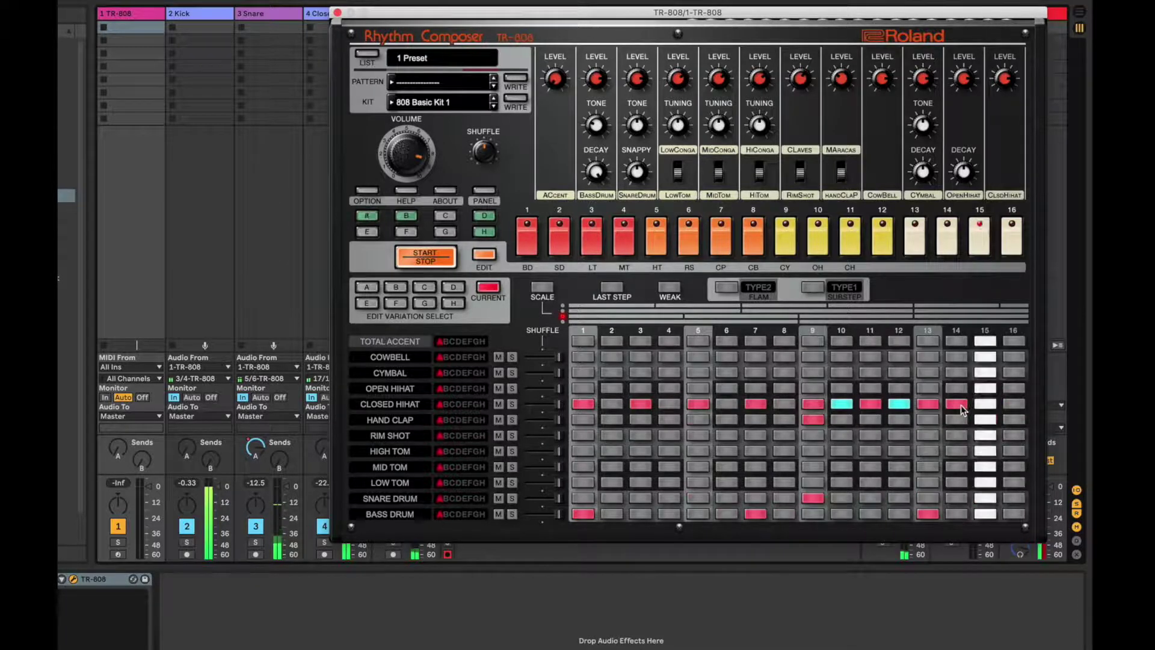
Add a closed hi-hat on step 8 and turn the step 14 hi-hat into a substep roll
left_click(786, 407)
left_click(816, 285)
left_click(957, 406)
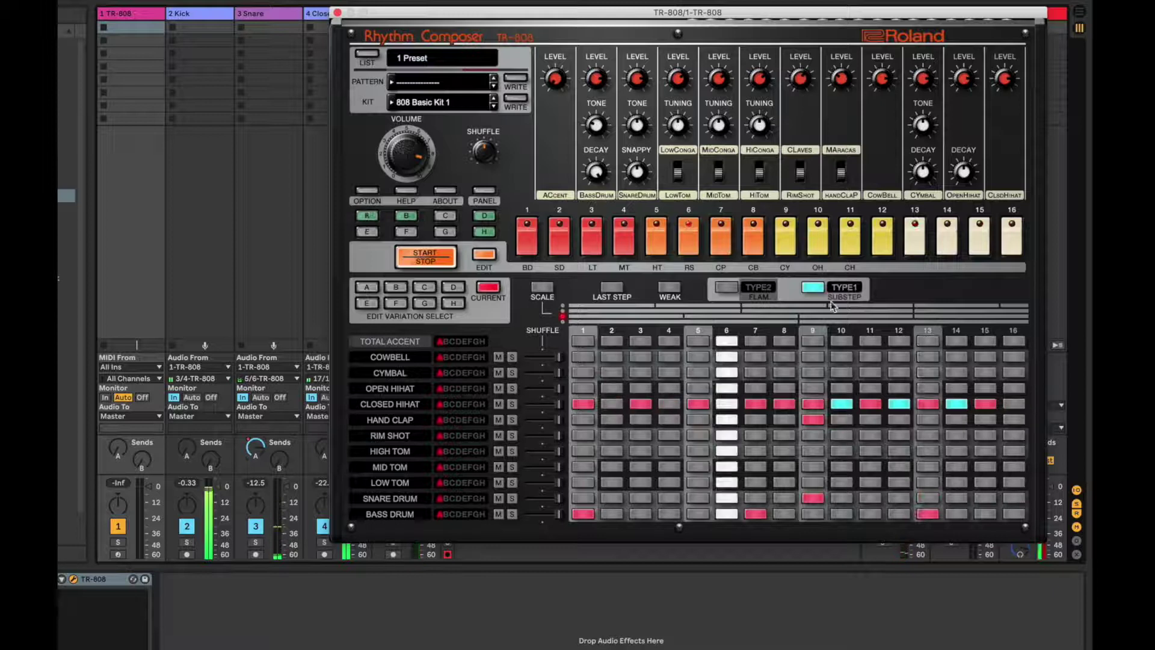
left_click(647, 514)
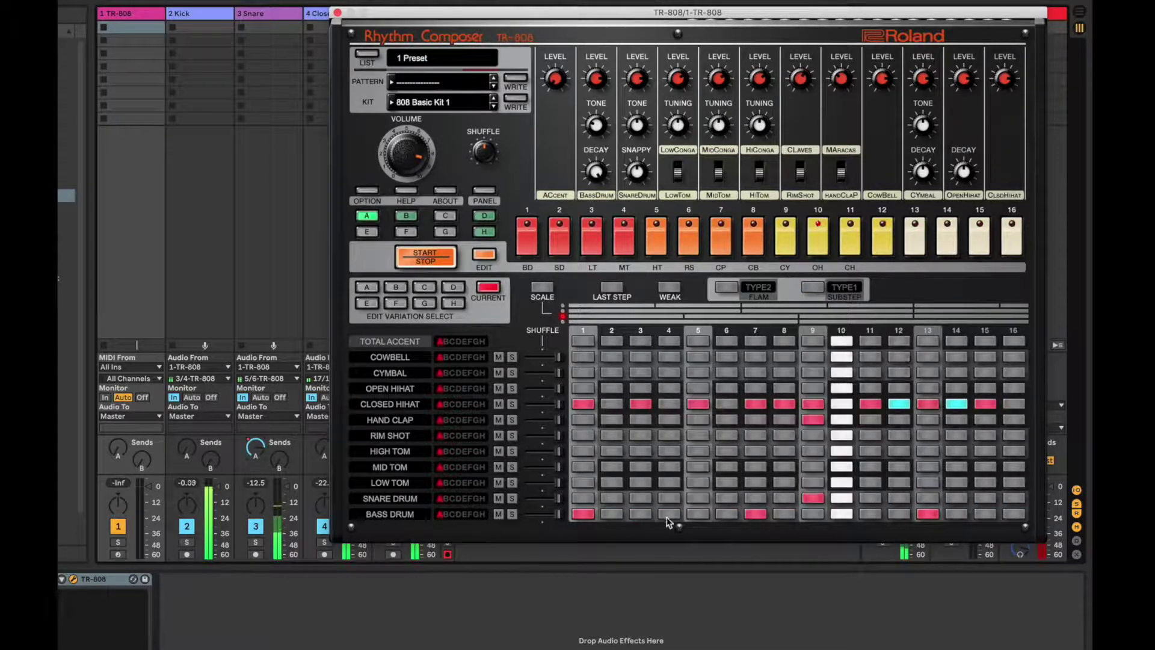